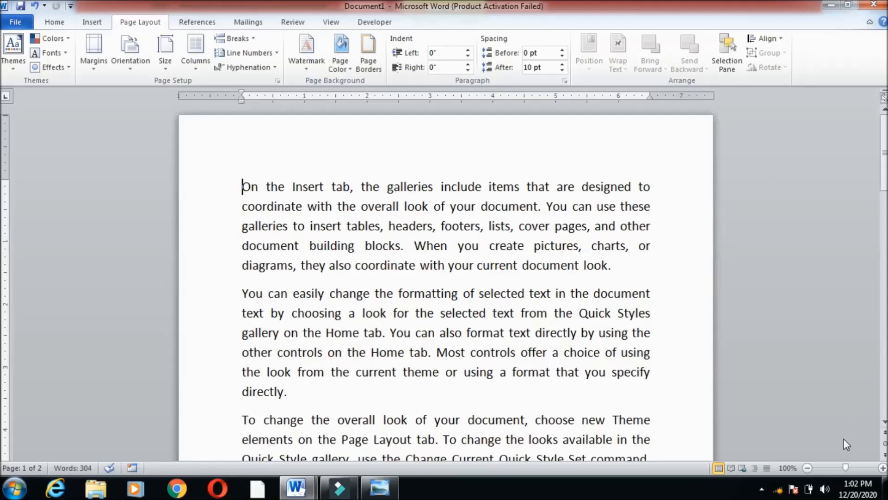
- Reduce the document's top margin to about 0.5 inch and check the whole page's layout
left_click_drag(845, 467, 819, 468)
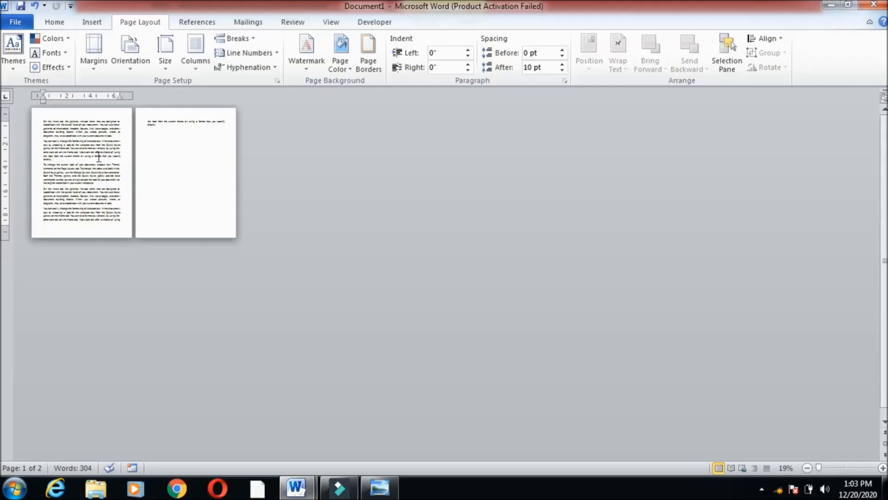
scroll(102, 168, "up", 6)
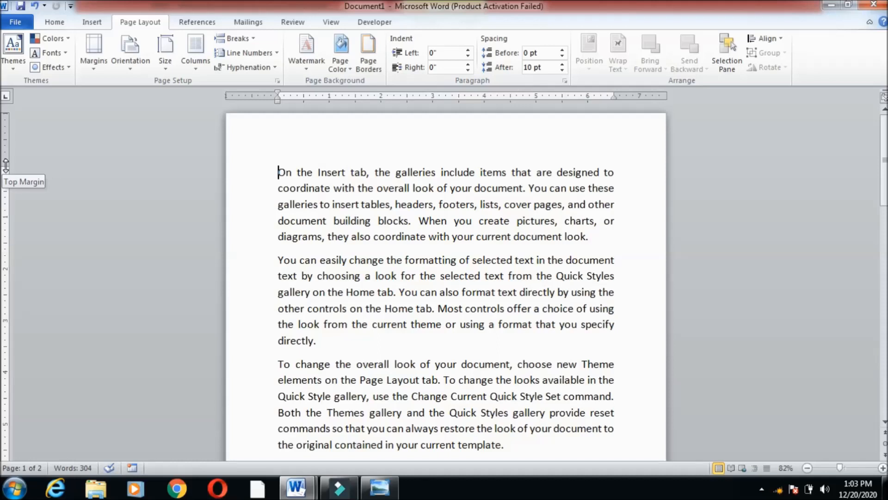
mouse_move(5, 165)
left_mouse_down()
mouse_move(8, 191)
mouse_move(9, 134)
mouse_move(11, 146)
left_mouse_up()
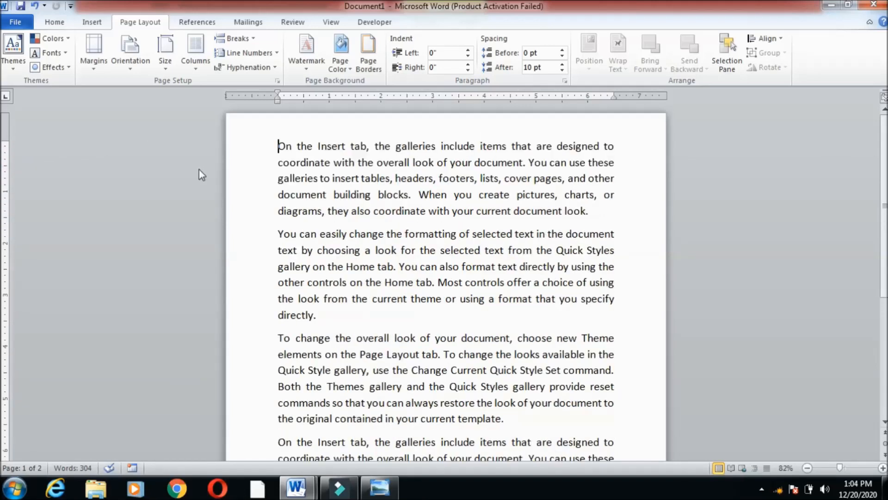
left_click_drag(884, 178, 884, 374)
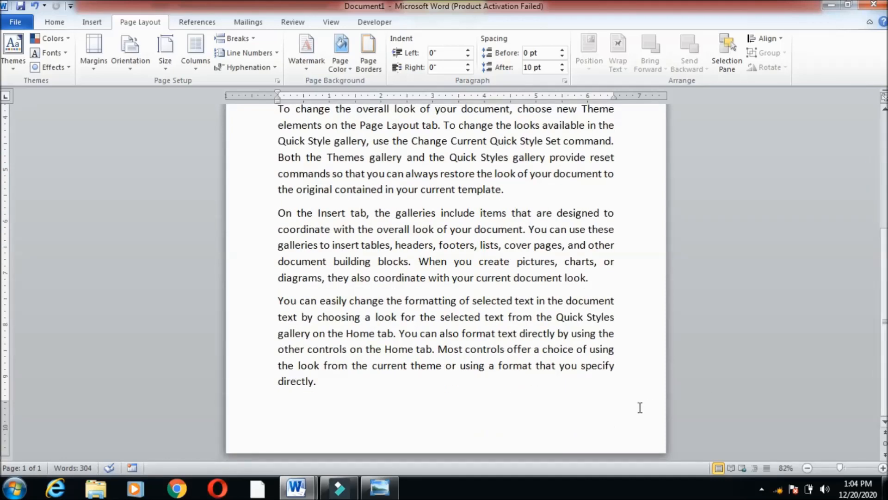
left_click_drag(884, 259, 884, 166)
left_click_drag(839, 470, 821, 470)
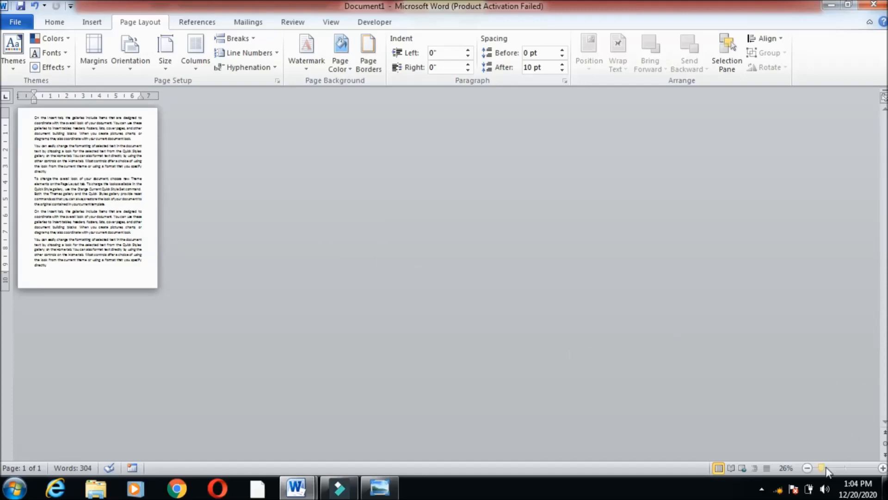
left_click_drag(823, 469, 843, 464)
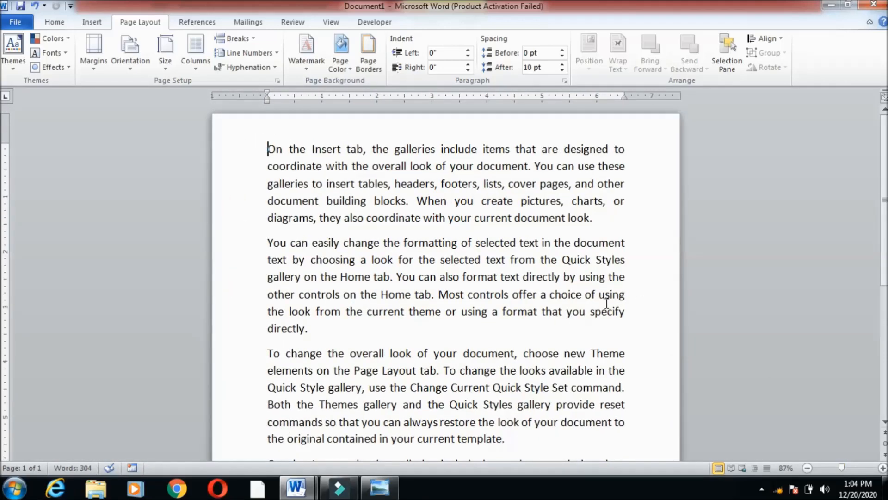
- Apply the Normal margin preset and check how the text flows across the pages
left_click(95, 75)
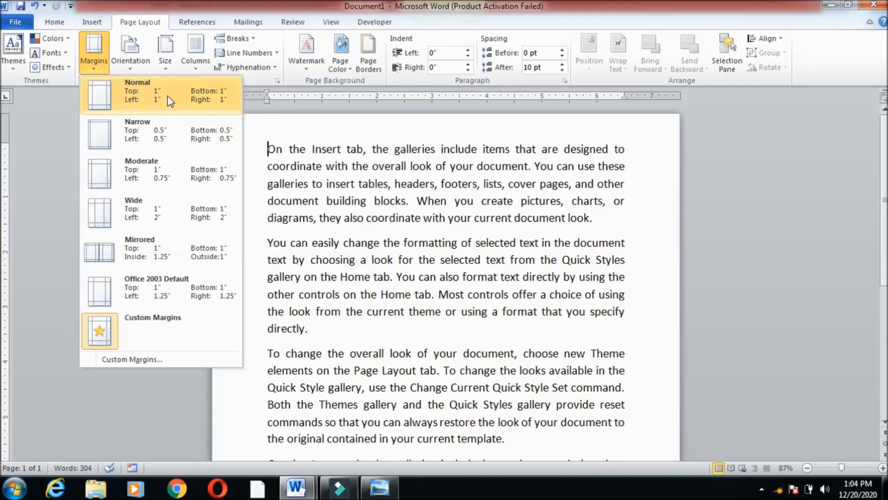
left_click(208, 106)
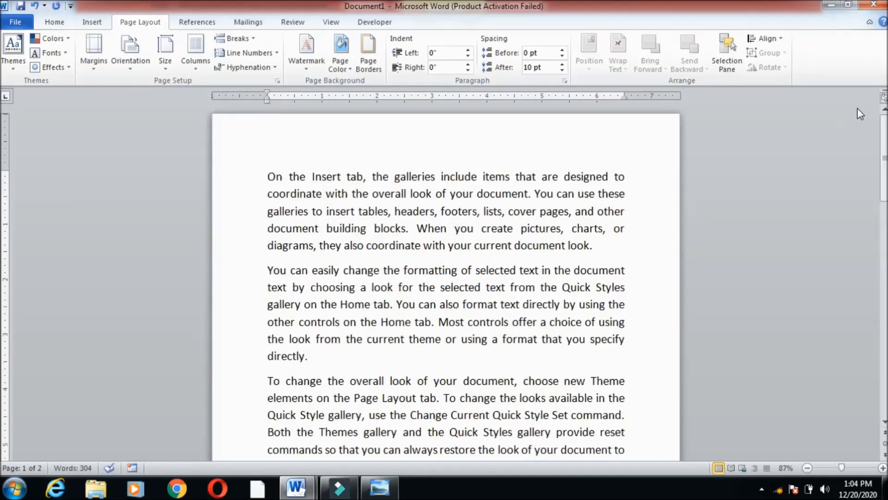
left_click_drag(884, 134, 879, 288)
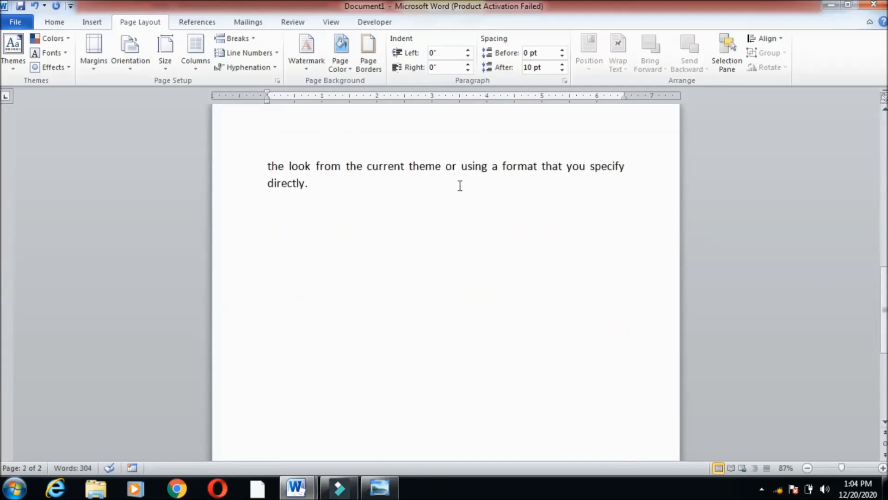
left_click(313, 186)
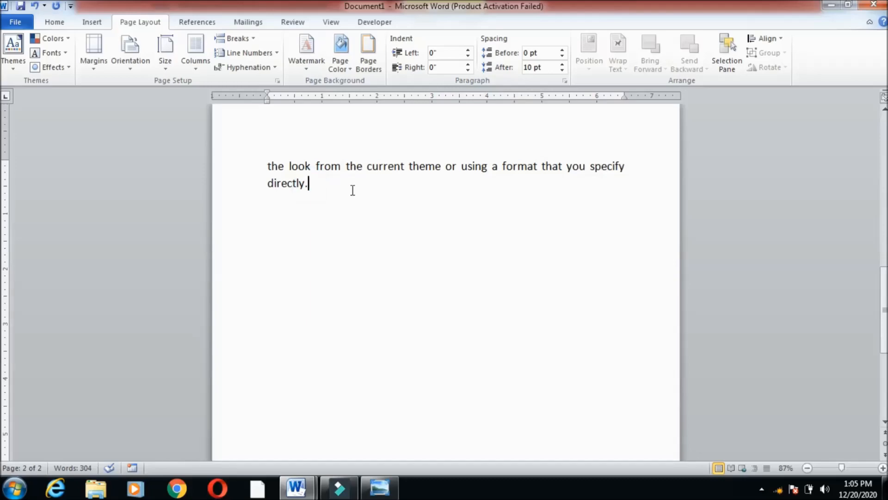
left_click_drag(884, 298, 884, 139)
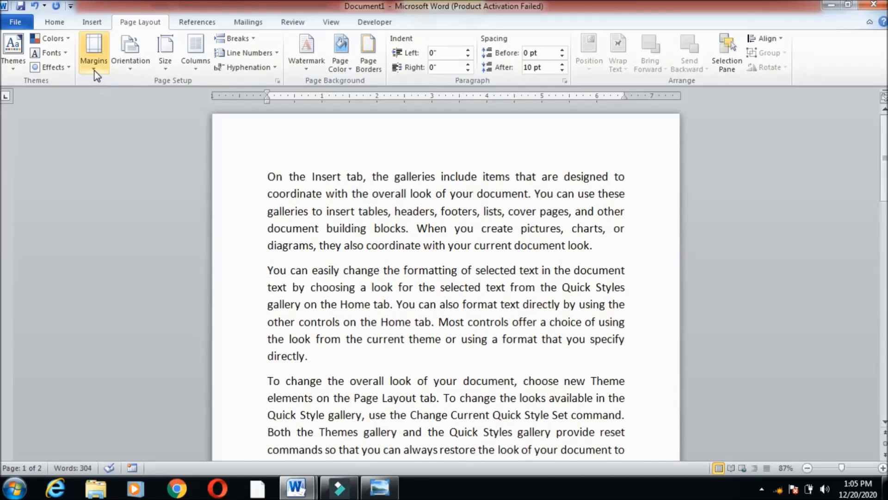
- Apply the Narrow margin preset with 0.5" on all sides and check the whole page
left_click(94, 53)
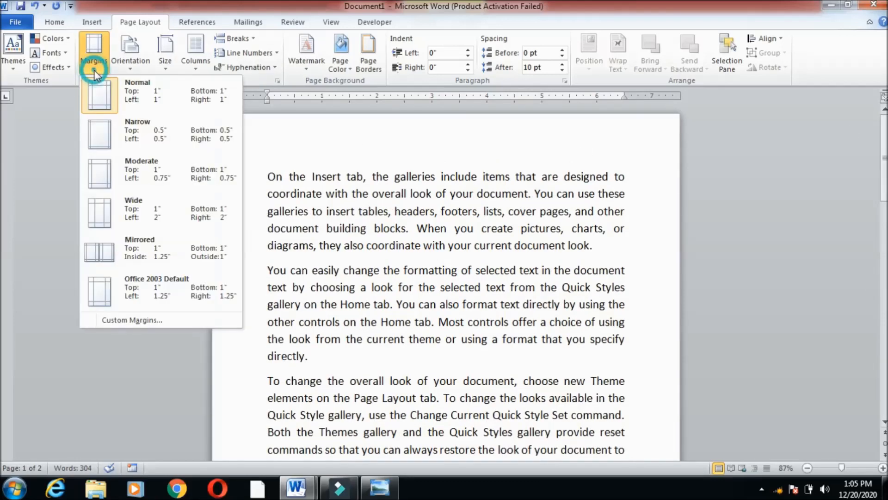
left_click(212, 147)
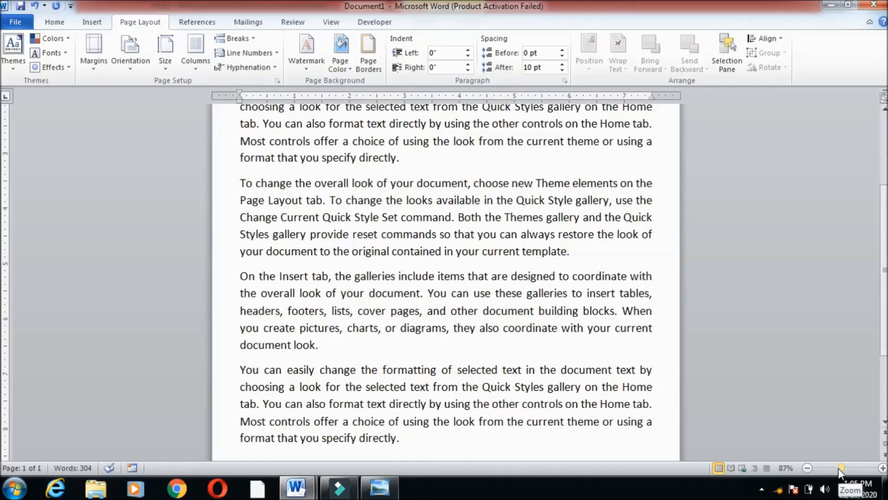
left_click_drag(840, 467, 826, 467)
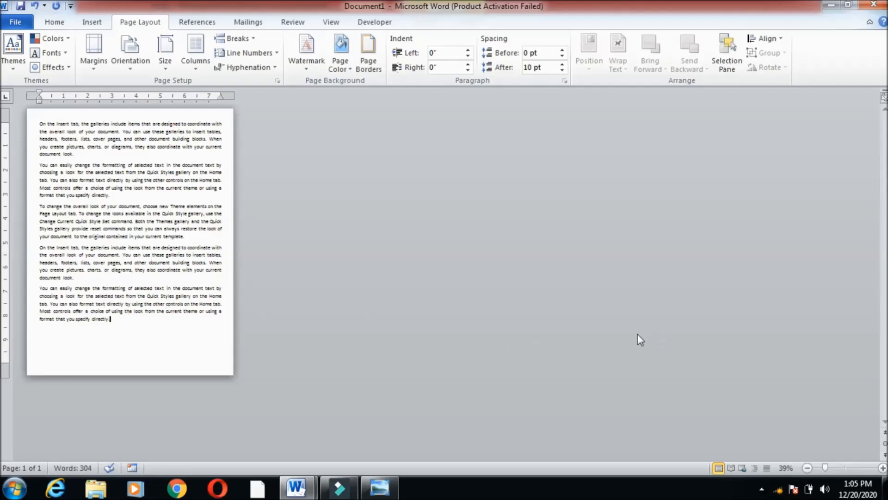
left_click_drag(827, 468, 841, 470)
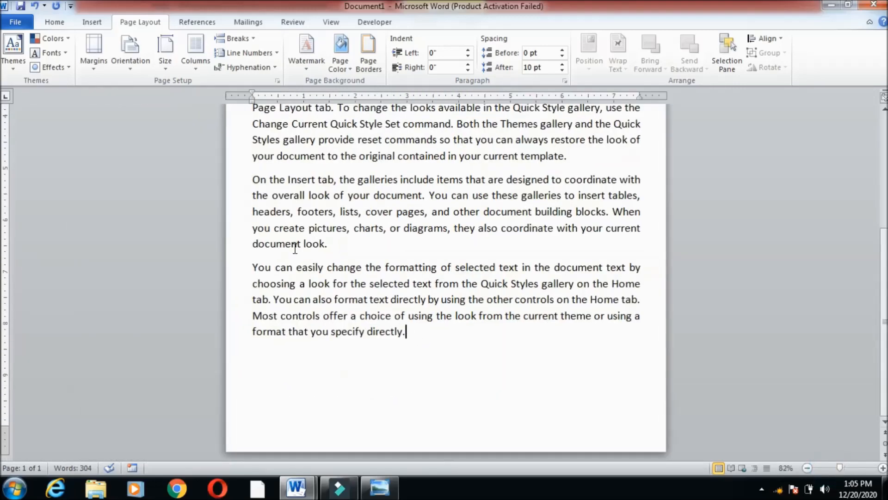
- Open the custom margin settings and set the top margin to 0.8" and the left margin to 0.7"
left_click(93, 69)
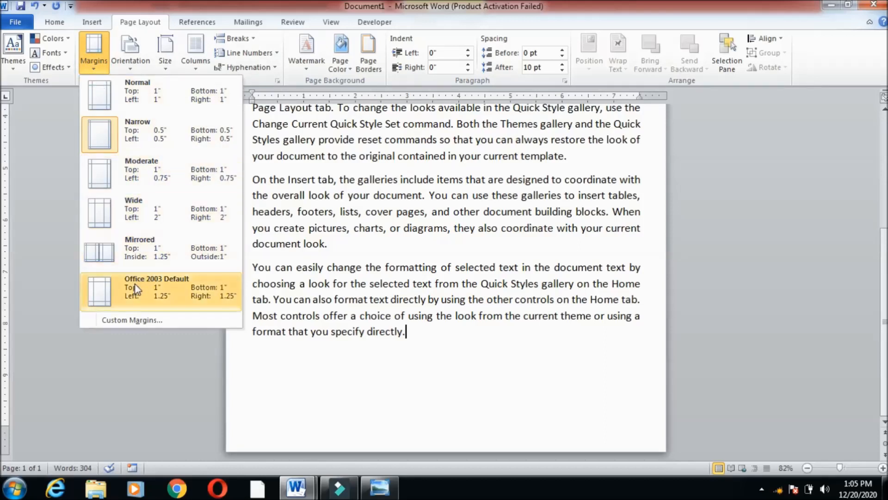
left_click(144, 320)
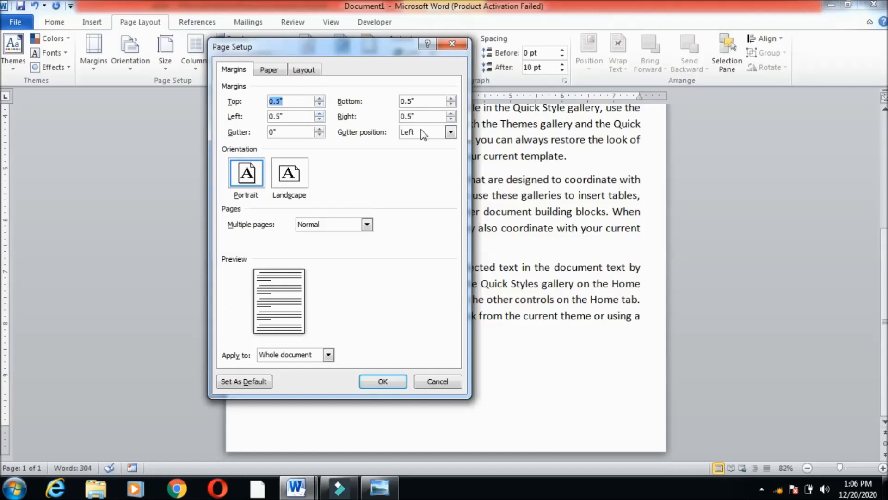
left_click(319, 98)
left_click(319, 98)
left_click(319, 98)
left_click(320, 114)
left_click(319, 113)
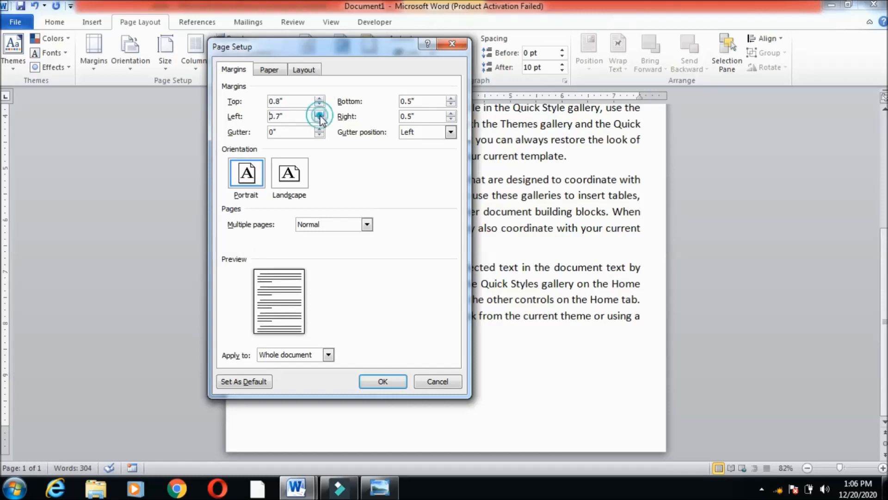
- Set the bottom and right margins to 0.8" in the page setup
left_click(451, 98)
left_click(451, 98)
left_click(451, 114)
left_click(451, 114)
left_click(451, 113)
left_click(419, 159)
- Set the gutter width to 1.3" in the page setup
left_click(319, 130)
left_click(320, 130)
left_click(319, 130)
left_click(319, 130)
left_click(319, 130)
left_click(319, 129)
left_click(319, 129)
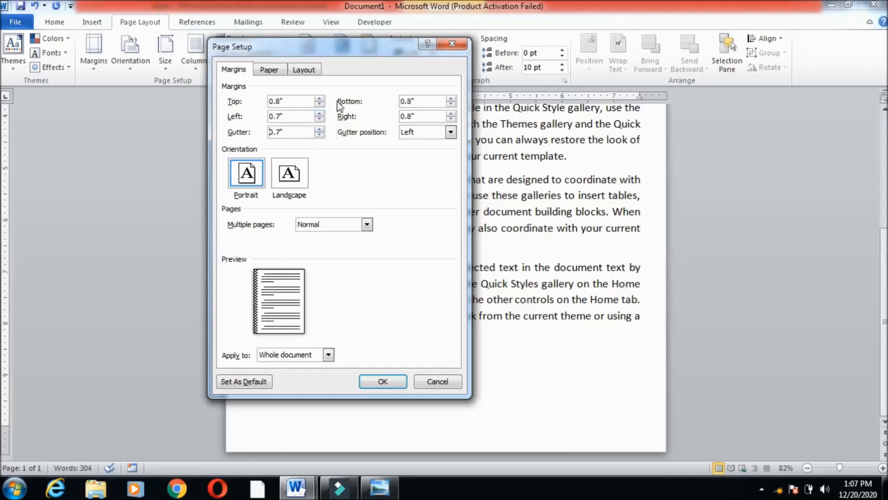
left_click(319, 130)
left_click(319, 130)
left_click(320, 130)
left_click(319, 130)
left_click(320, 130)
left_click(319, 130)
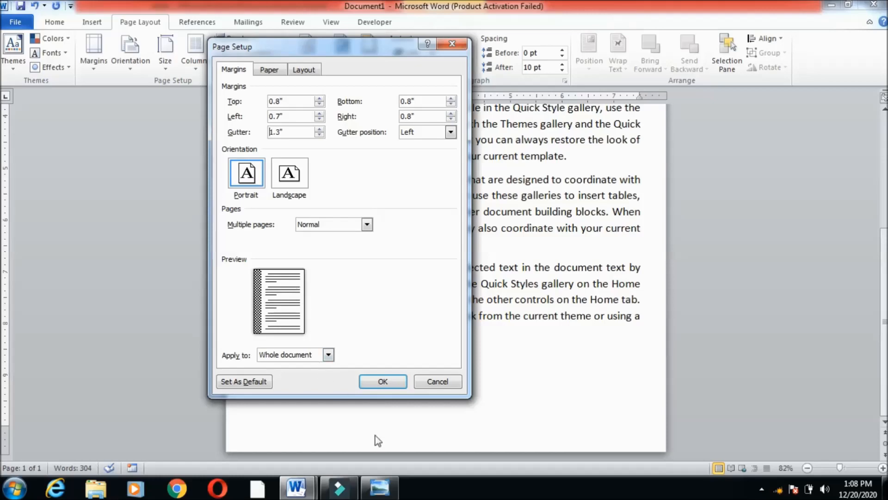
- Switch to Windows Photo Viewer to look at the spiral binding pictures, and return to Document1 in Word
left_click(379, 489)
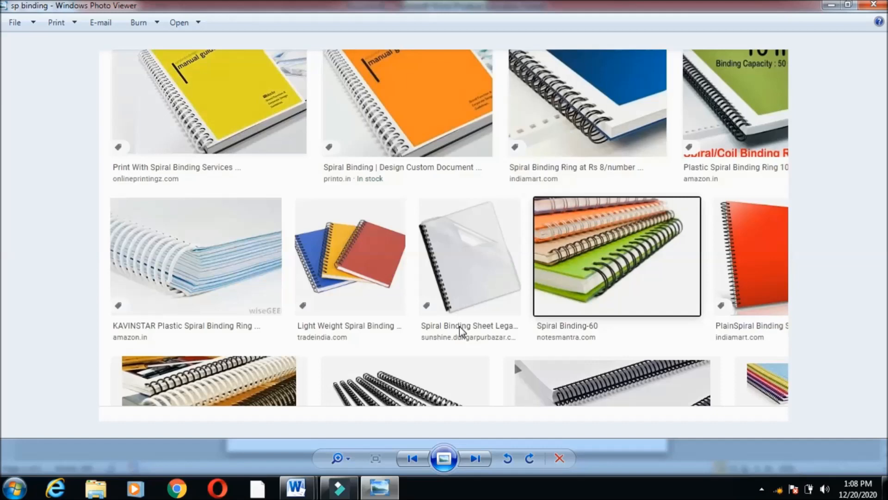
mouse_move(303, 492)
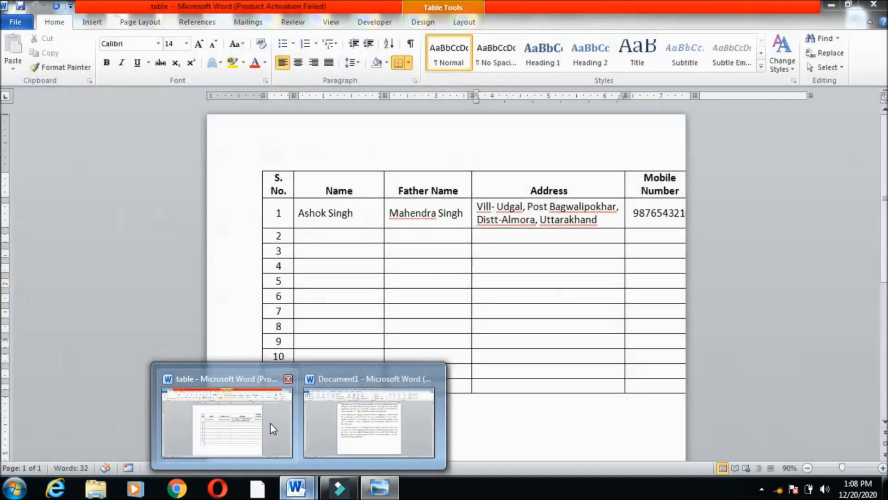
left_click(307, 428)
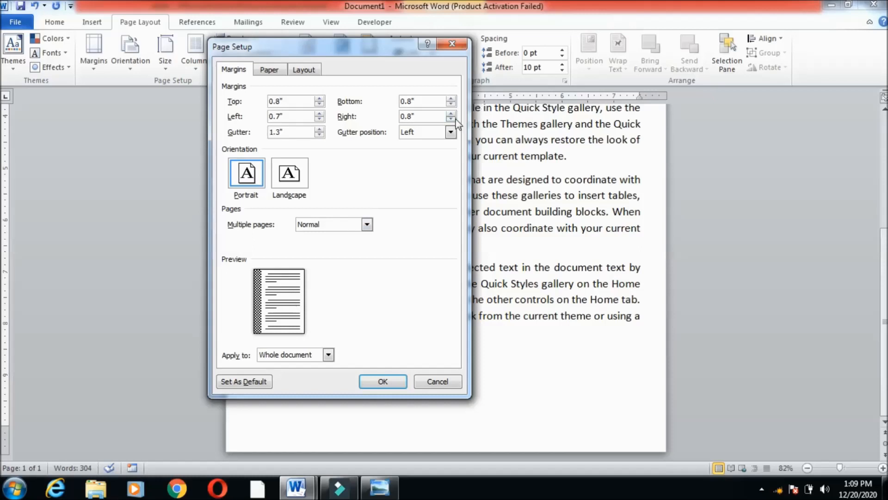
- Look through the available gutter position options while keeping Left selected
left_click(451, 133)
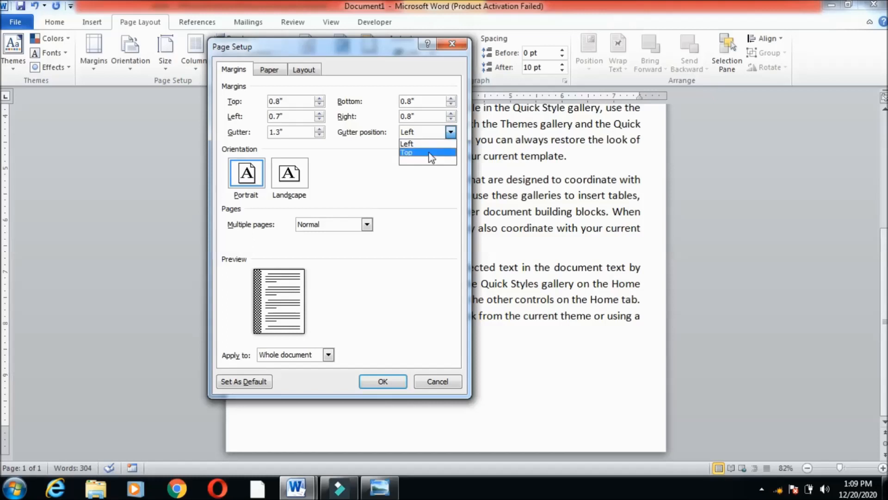
left_click(406, 254)
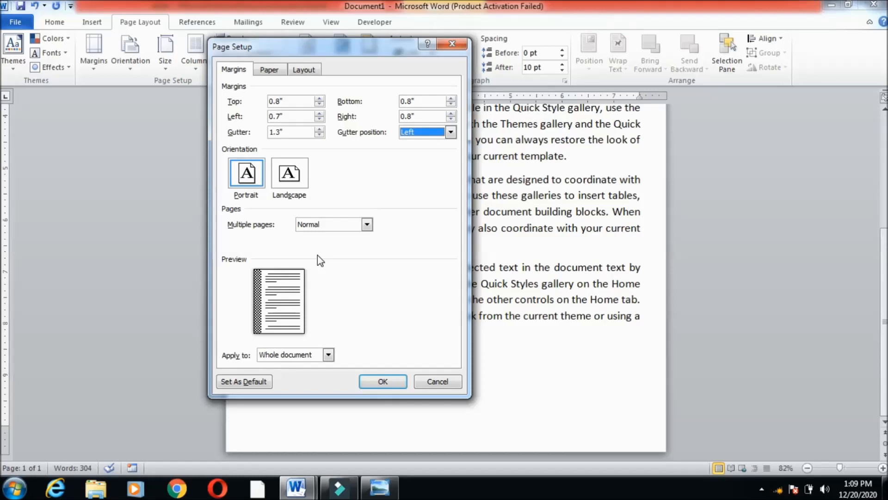
left_click(451, 133)
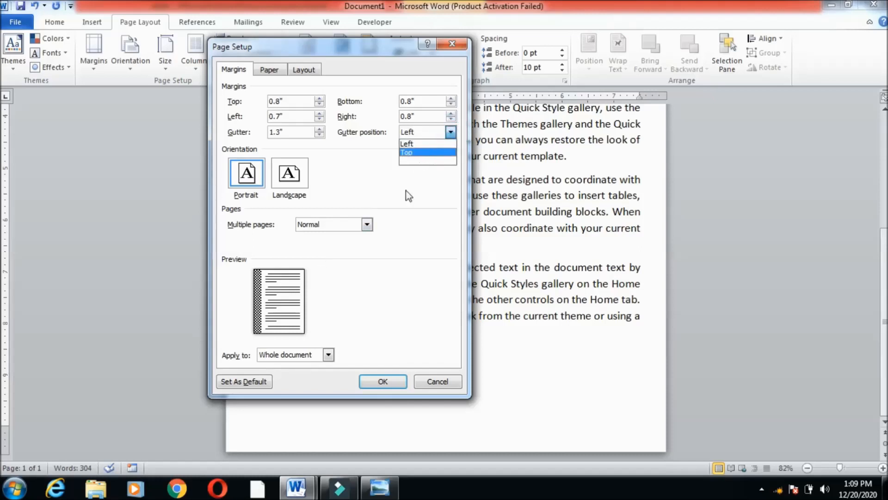
left_click(325, 294)
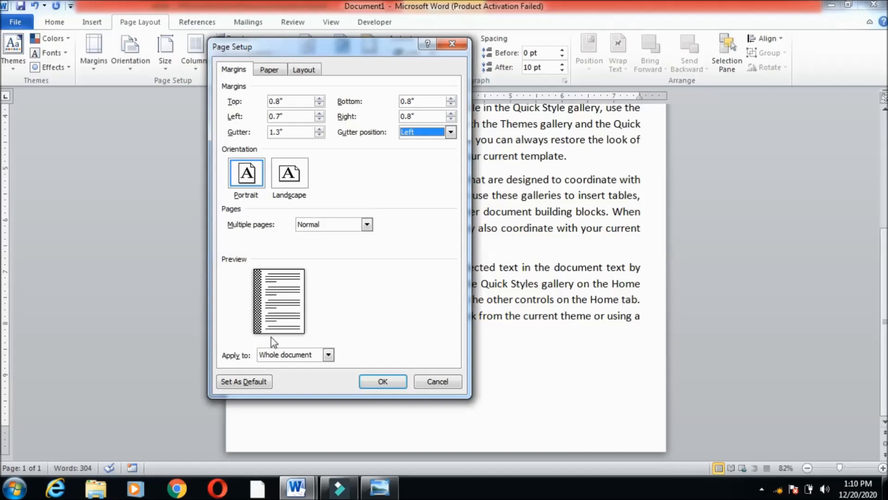
- Try Landscape orientation in the page setup and cancel the dialog without applying its settings
left_click(290, 182)
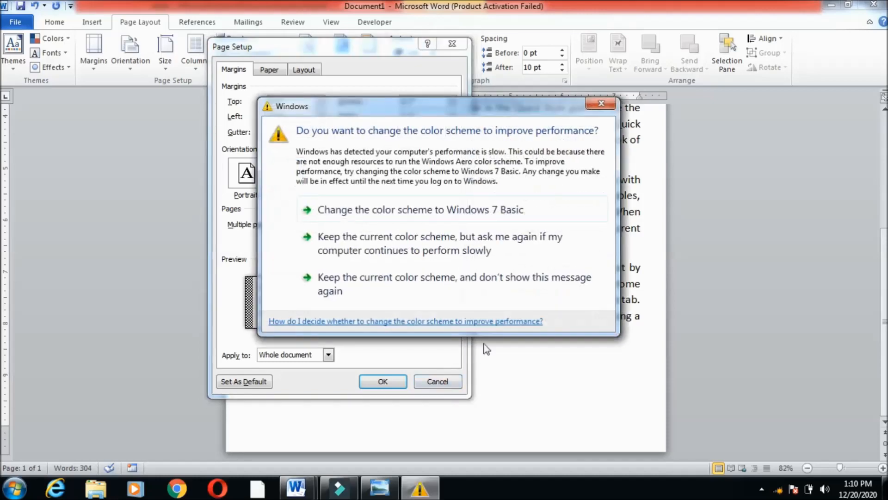
left_click(602, 101)
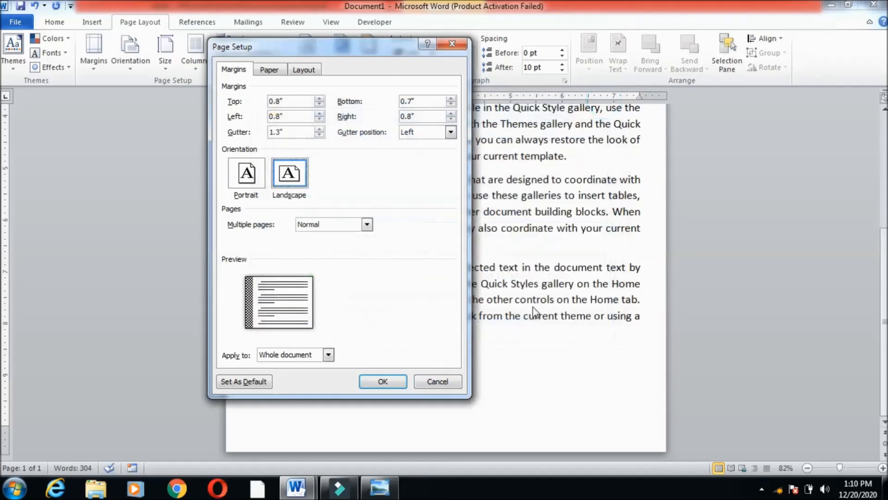
left_click(441, 388)
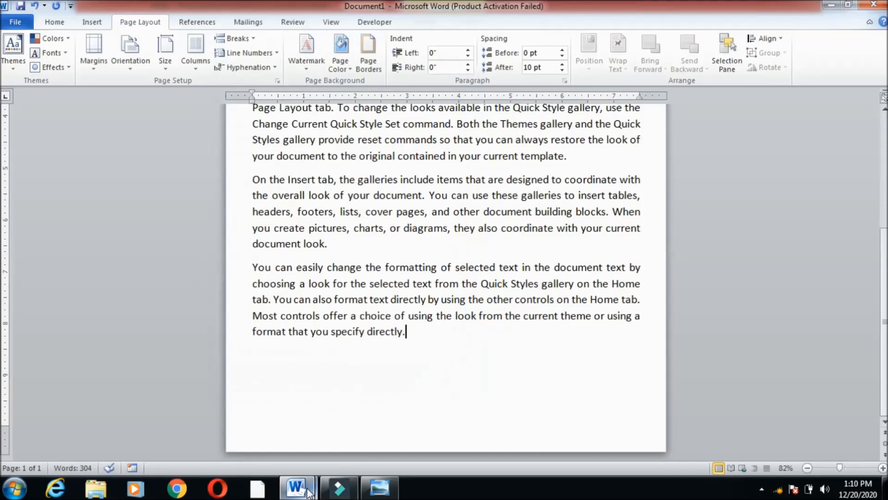
- Switch to the table document and change its page orientation to Landscape
mouse_move(309, 491)
left_click(251, 429)
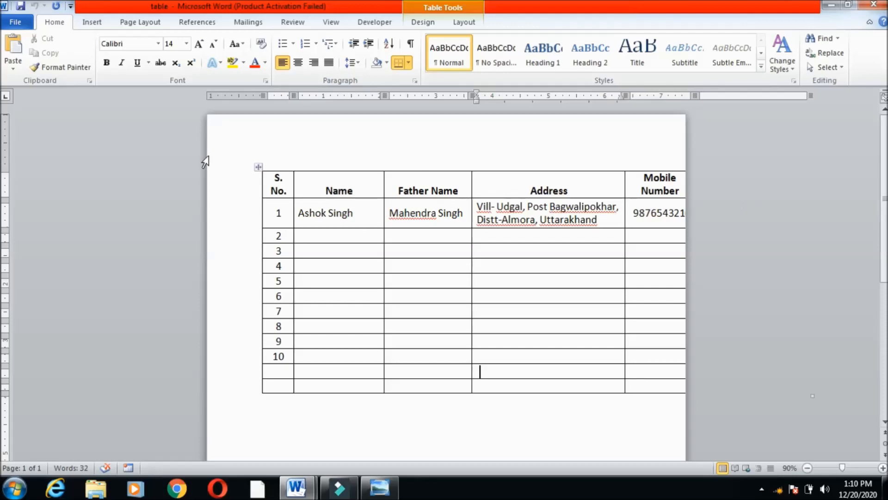
left_click(139, 23)
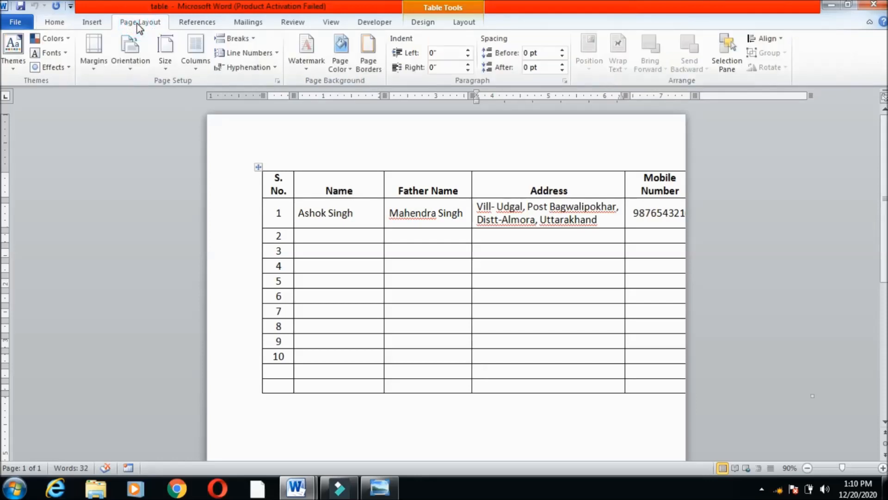
left_click(130, 69)
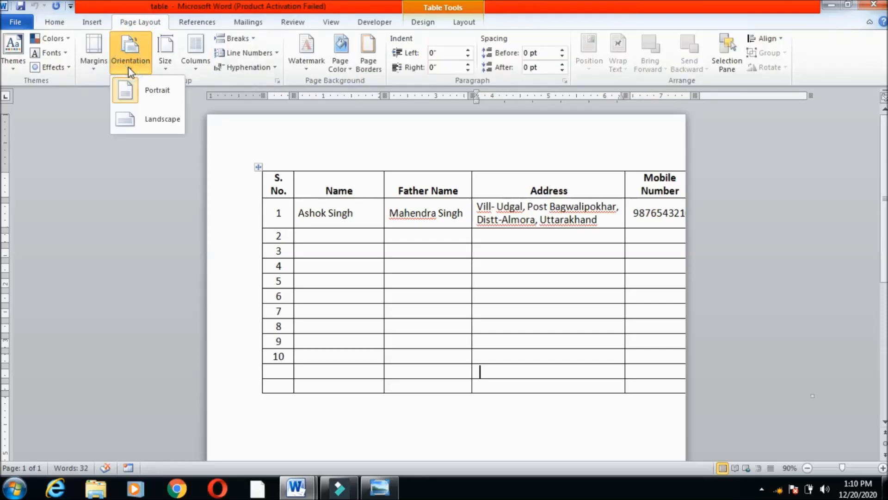
left_click(136, 123)
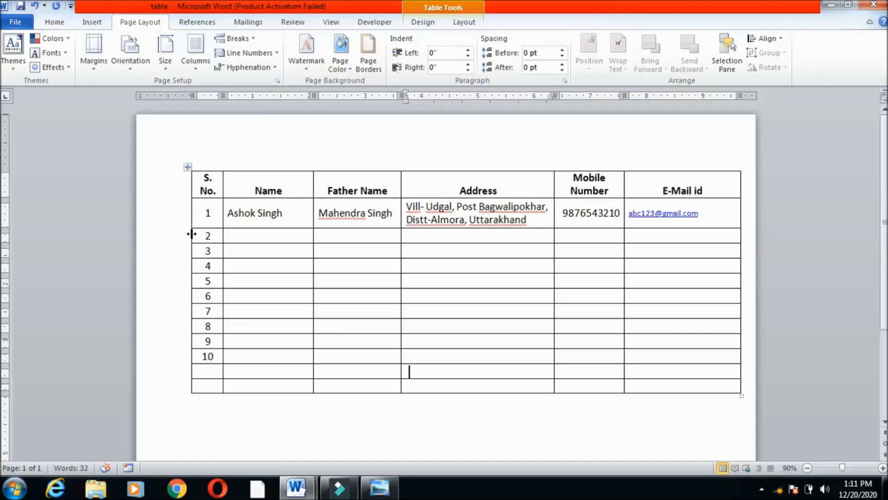
- Look through the available paper sizes and set the table document's paper size to A4 (8.27" x 11.69")
left_click(165, 67)
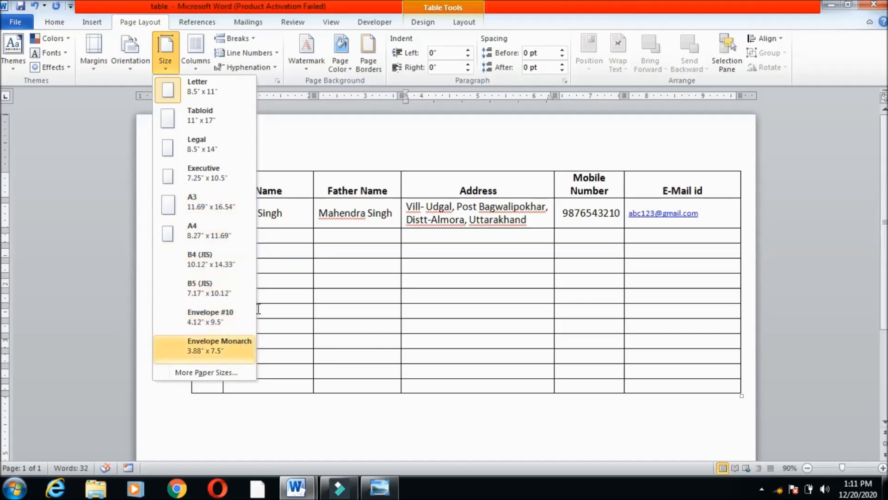
left_click(351, 266)
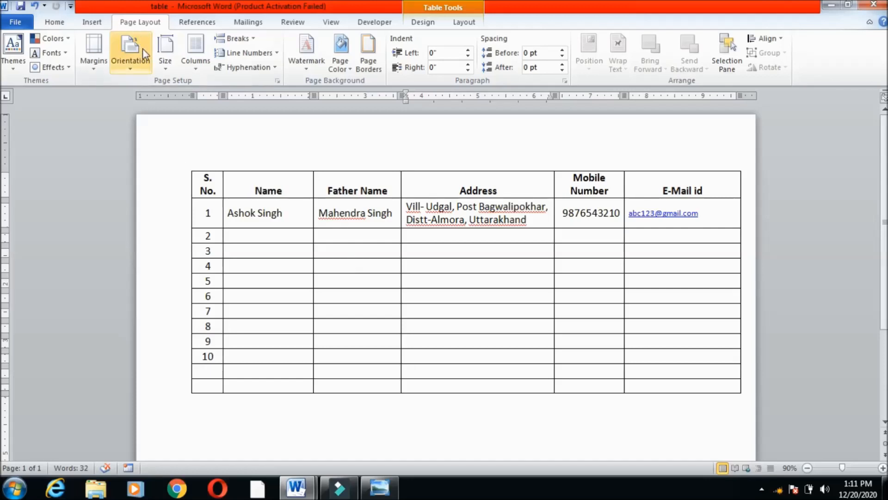
left_click(169, 64)
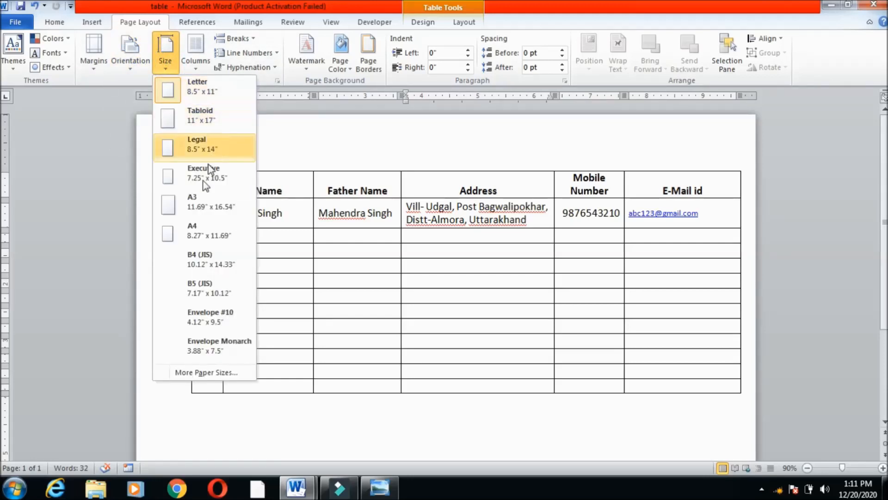
left_click(216, 237)
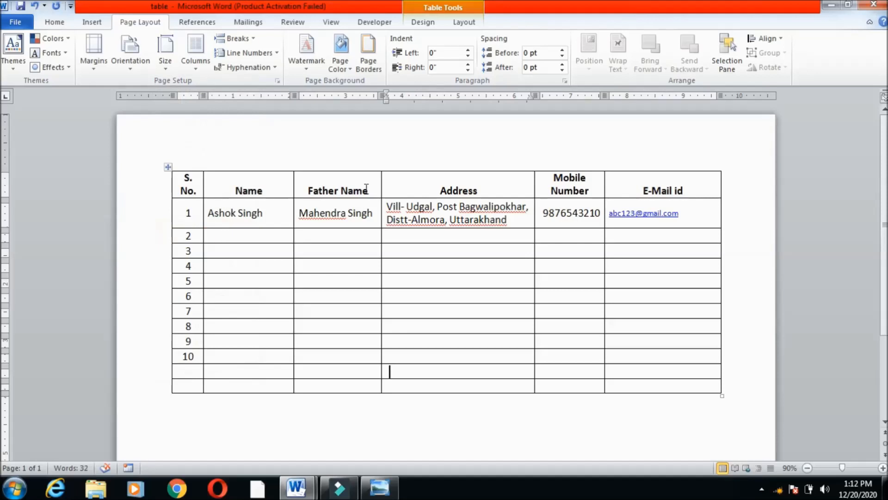
- Set the table document's paper size to Legal (8.5" x 14") and look at the detailed paper settings without changing them
left_click(174, 62)
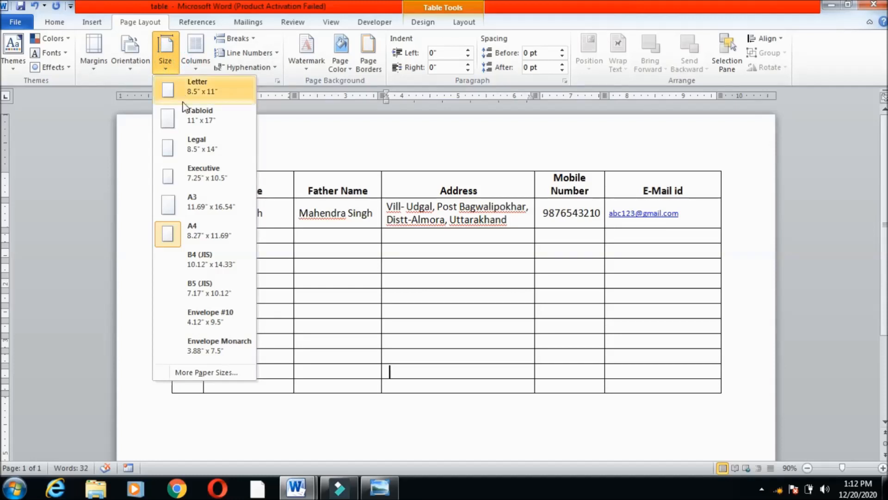
left_click(187, 140)
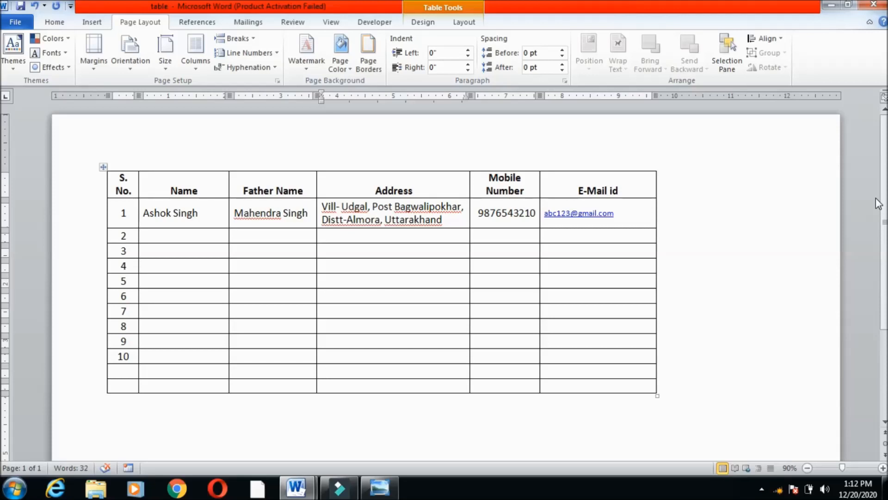
left_click(168, 56)
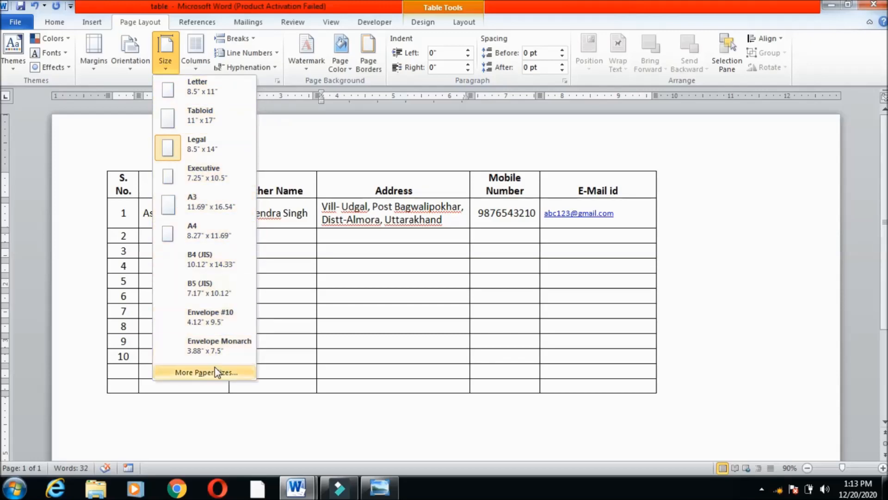
left_click(204, 373)
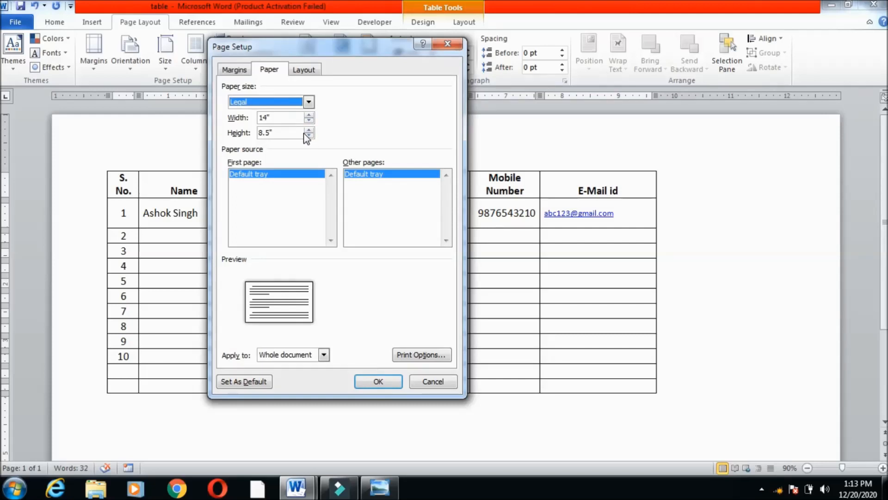
left_click(425, 386)
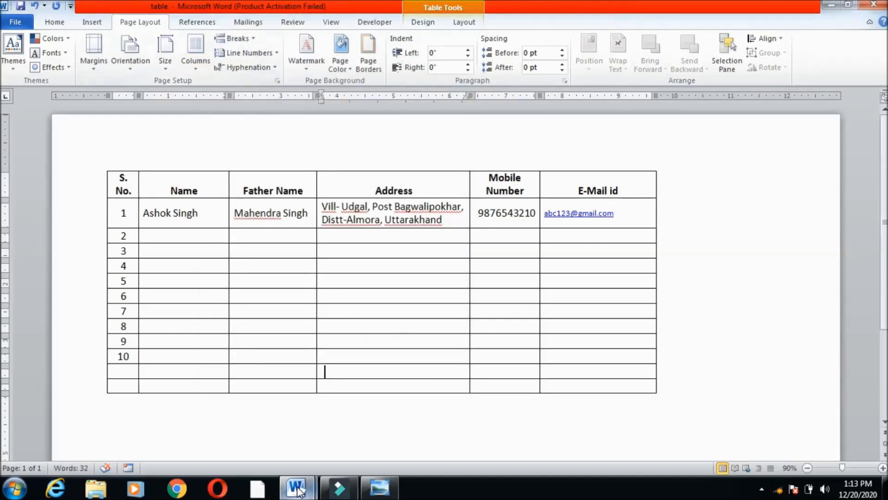
- Switch to Document1, copy its entire text and paste the copy at the end of the document
mouse_move(297, 490)
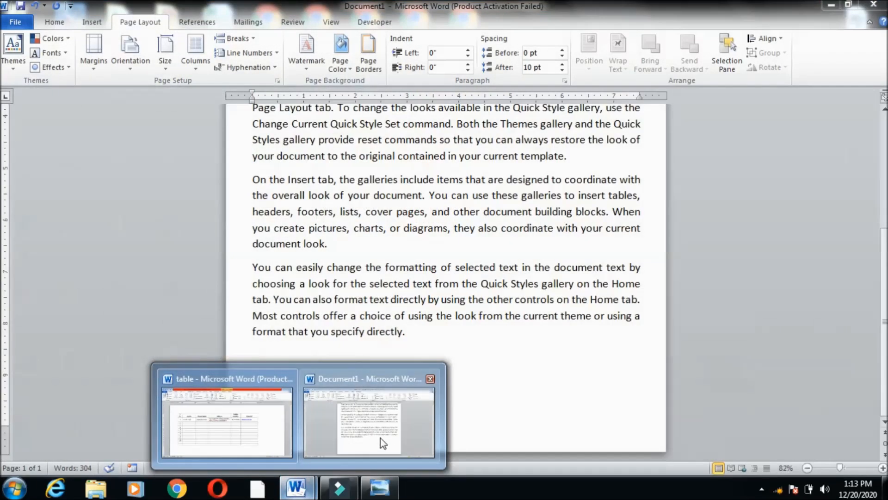
left_click(380, 437)
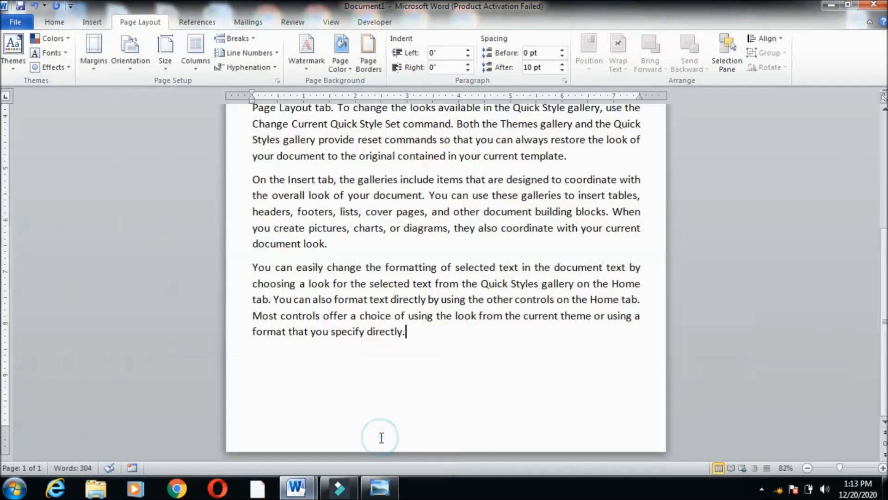
key("ctrl+a")
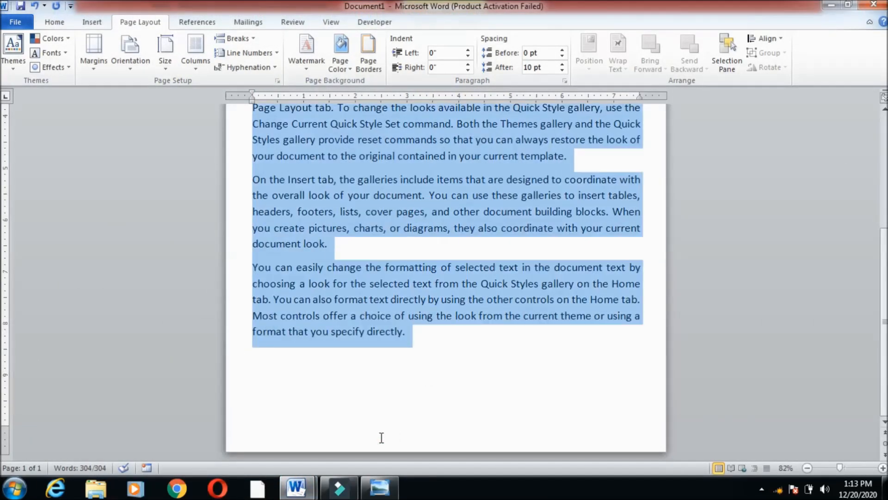
left_click(450, 333)
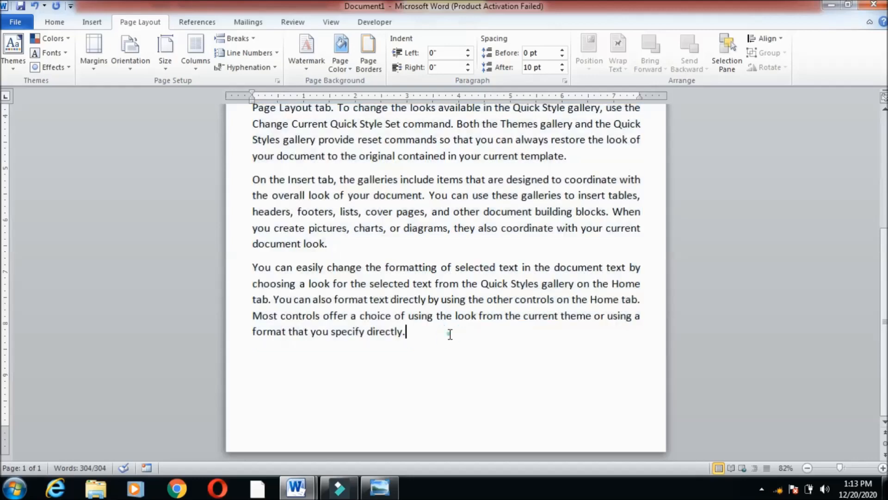
key("ctrl+v")
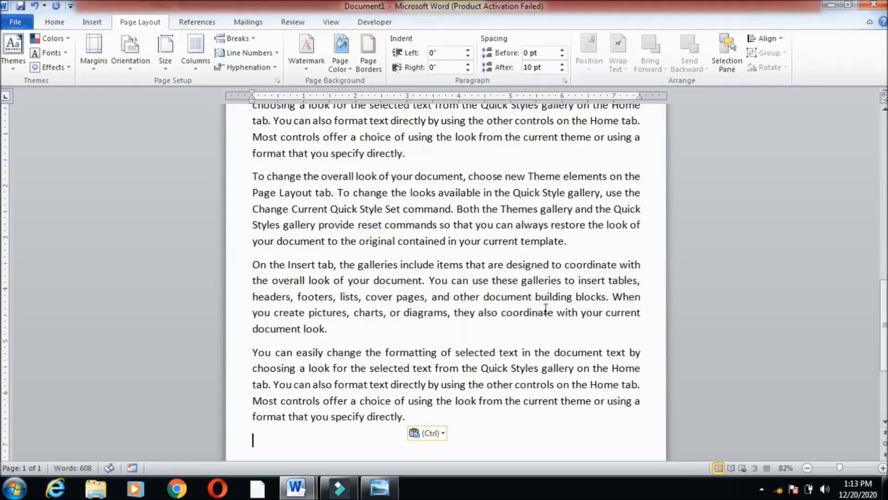
- Lay out the Document1 text in two columns and view the result from the first page
left_click_drag(881, 324, 884, 159)
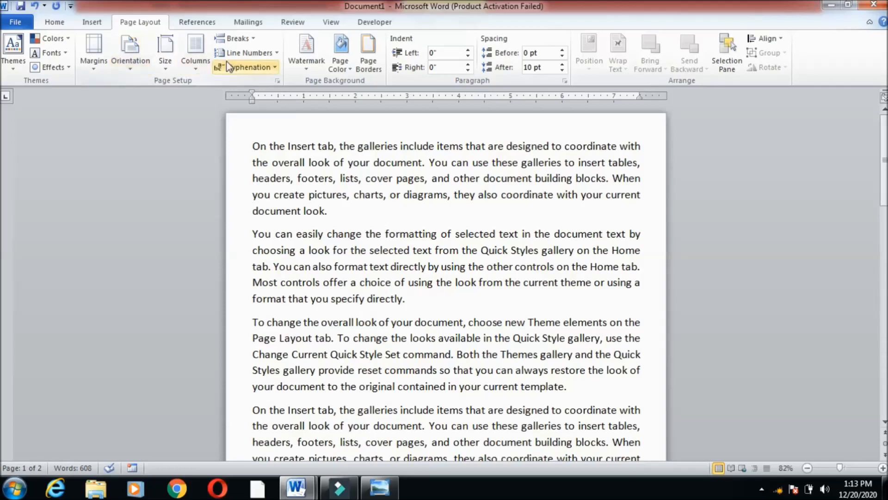
left_click(195, 72)
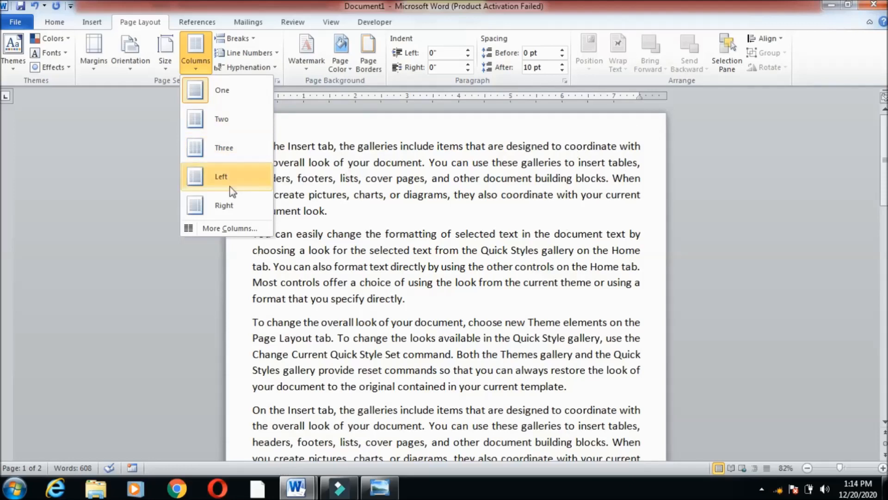
left_click(215, 122)
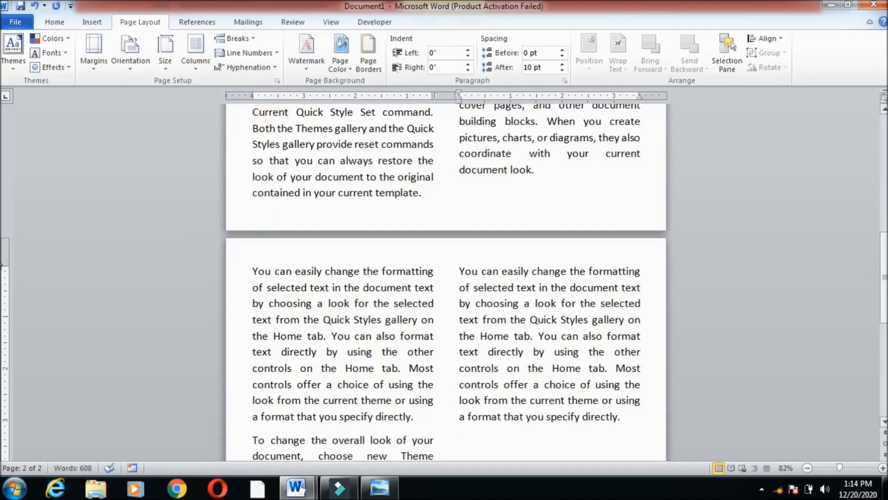
left_click_drag(884, 257, 884, 116)
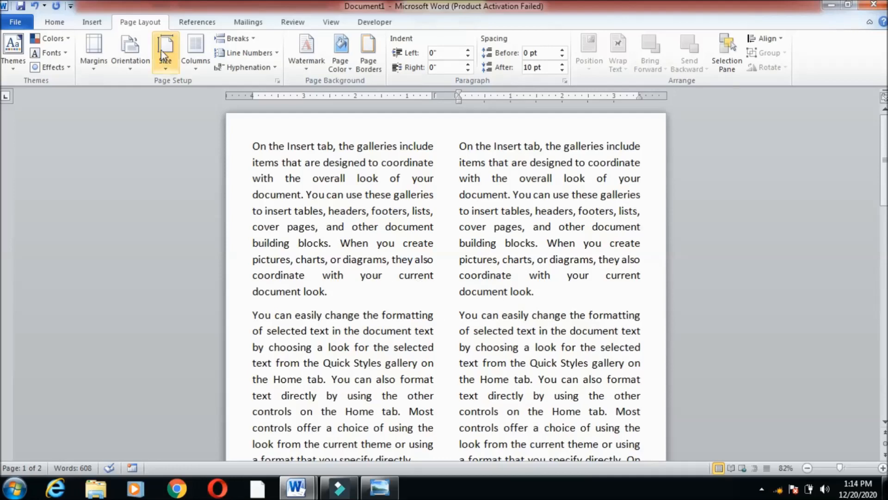
- Change the Document1 text layout to three columns and return to the start of the document
left_click(196, 58)
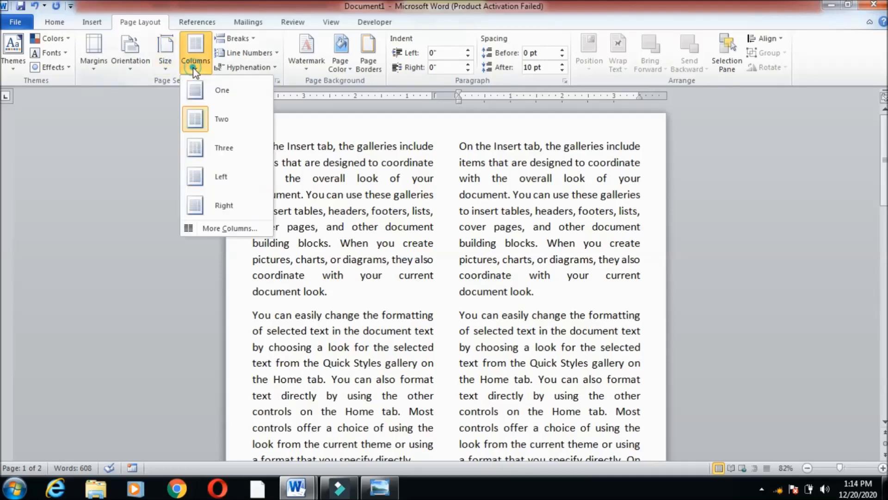
left_click(215, 148)
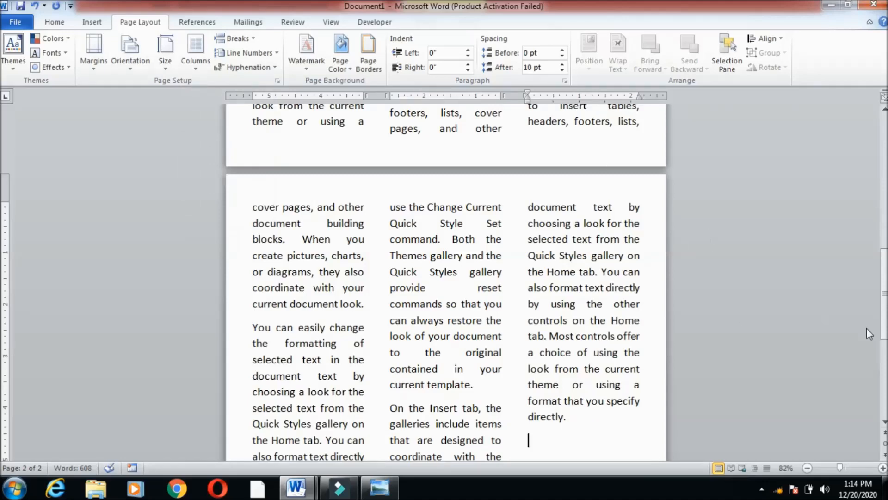
left_click_drag(883, 320, 882, 195)
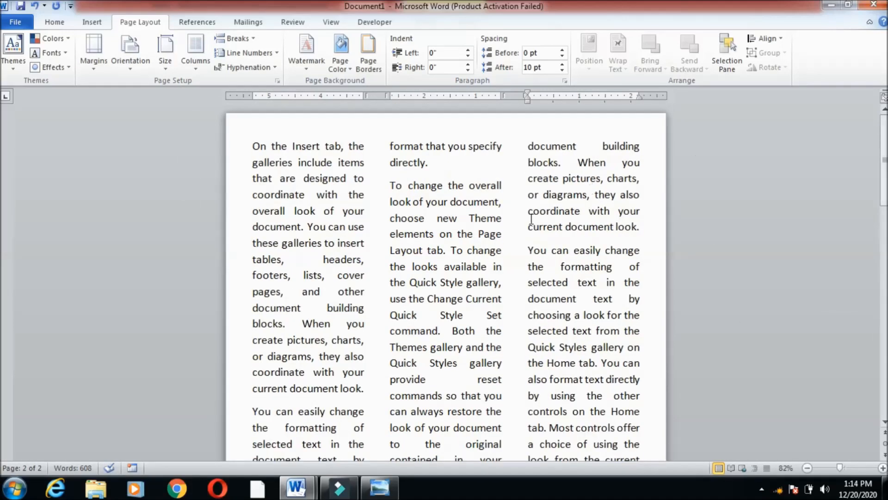
- Apply the Left column layout to Document1, with a narrow first column, and review it across both pages
left_click(201, 70)
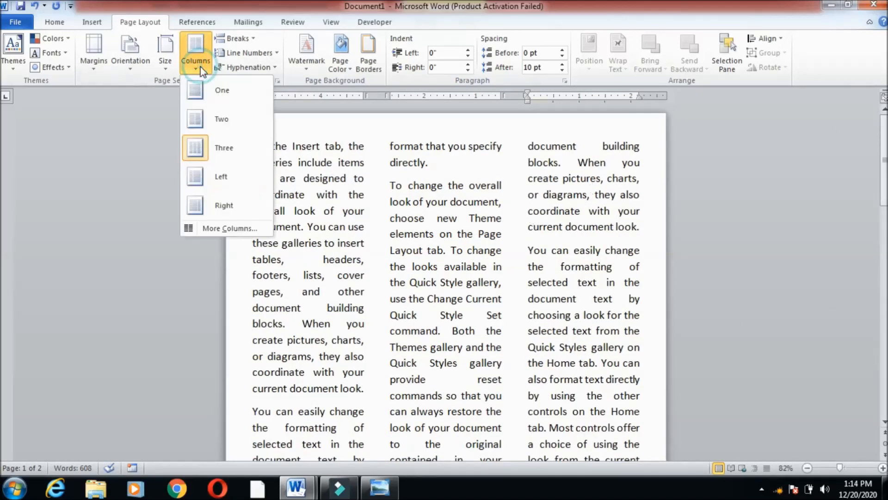
left_click(207, 171)
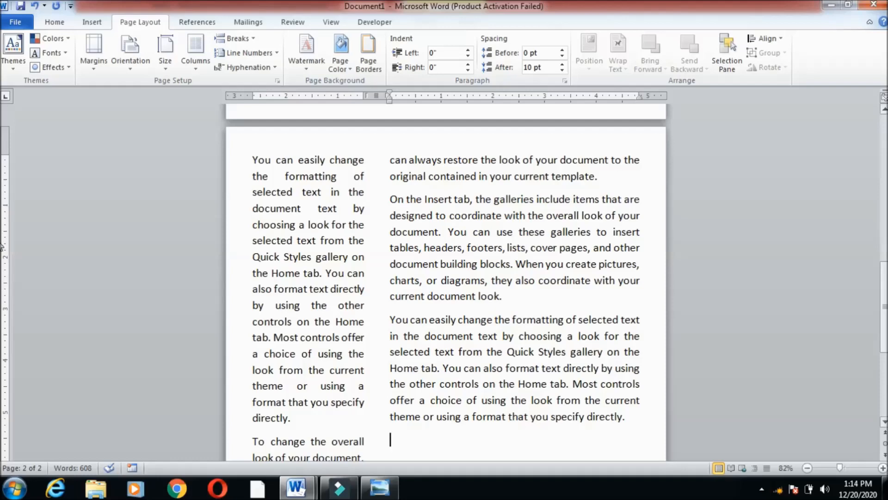
left_click_drag(884, 263, 884, 113)
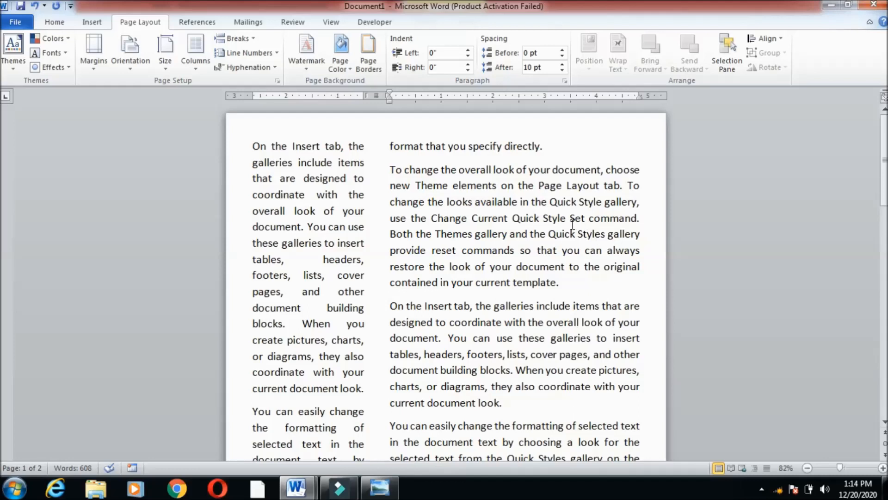
left_click_drag(885, 137, 885, 136)
left_click_drag(884, 137, 883, 278)
left_click(876, 339)
left_click_drag(878, 320, 883, 138)
left_click_drag(884, 106, 884, 100)
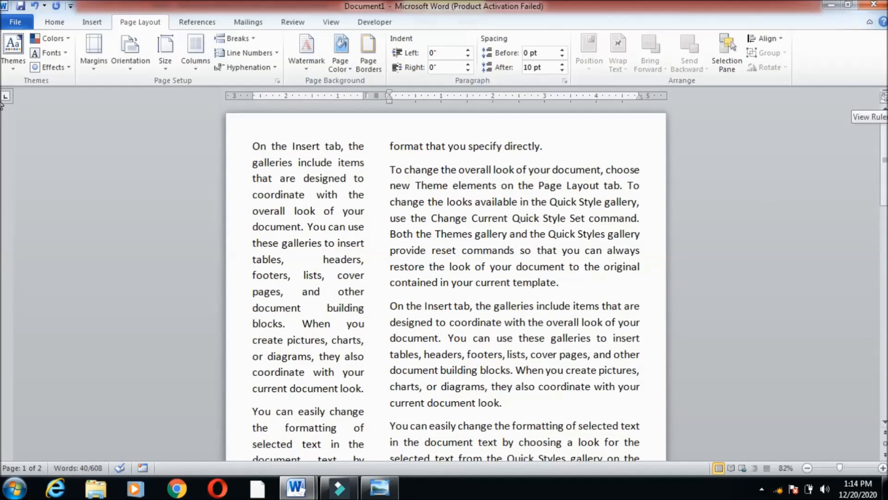